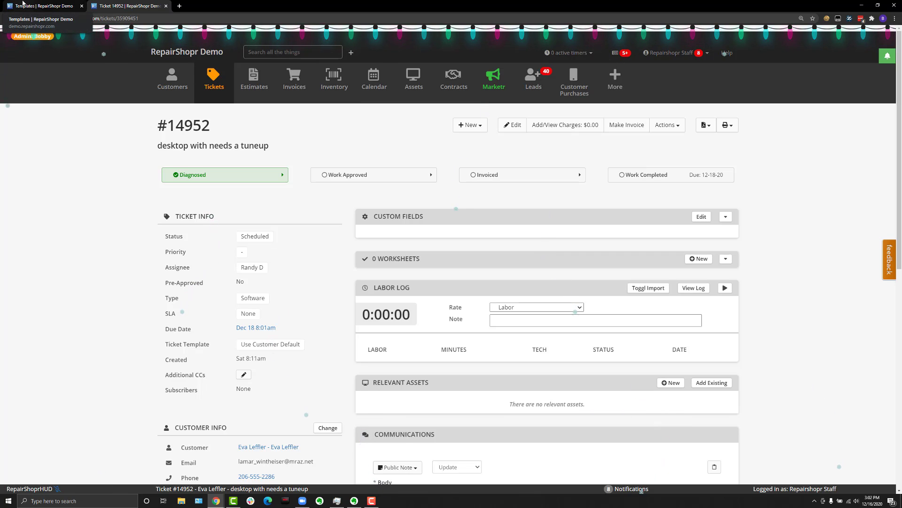
Preview the current ticket template, then return to the Ticket Templates list
{"action": "left_click", "coordinate": [23, 2]}
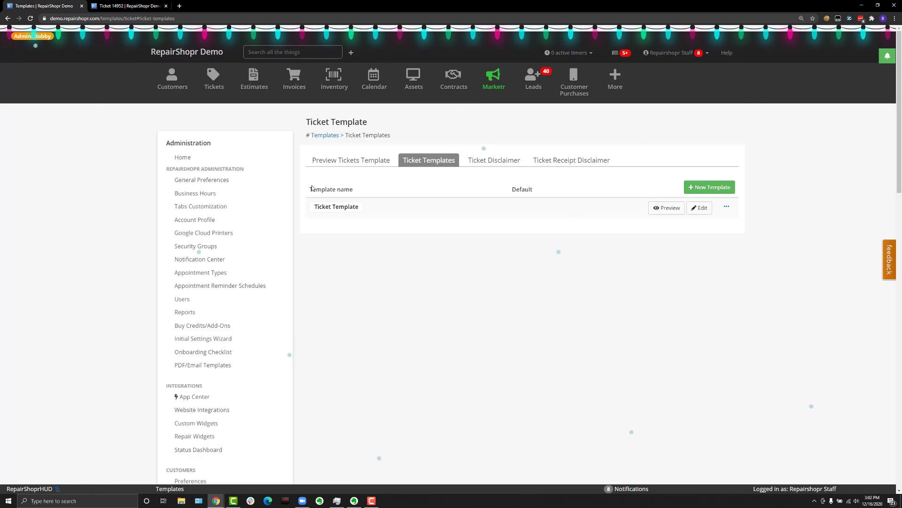
{"action": "left_click", "coordinate": [381, 162]}
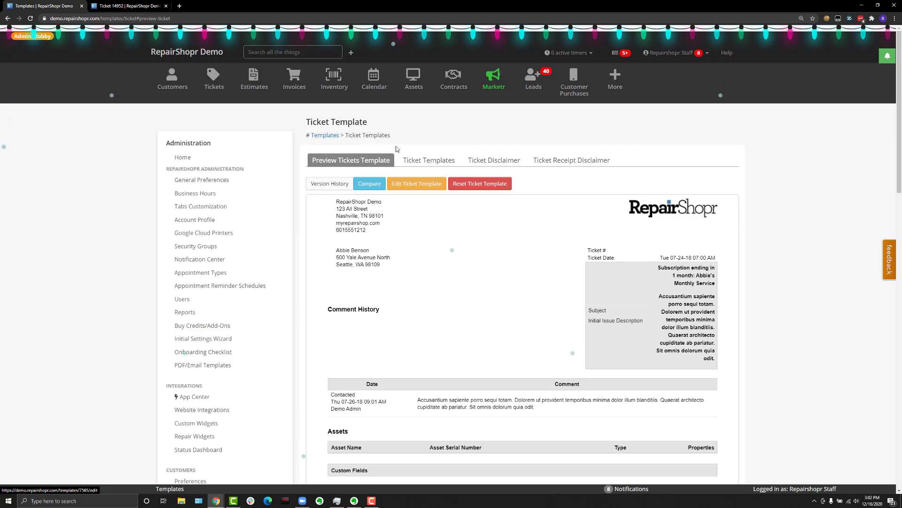
{"action": "left_click", "coordinate": [416, 162]}
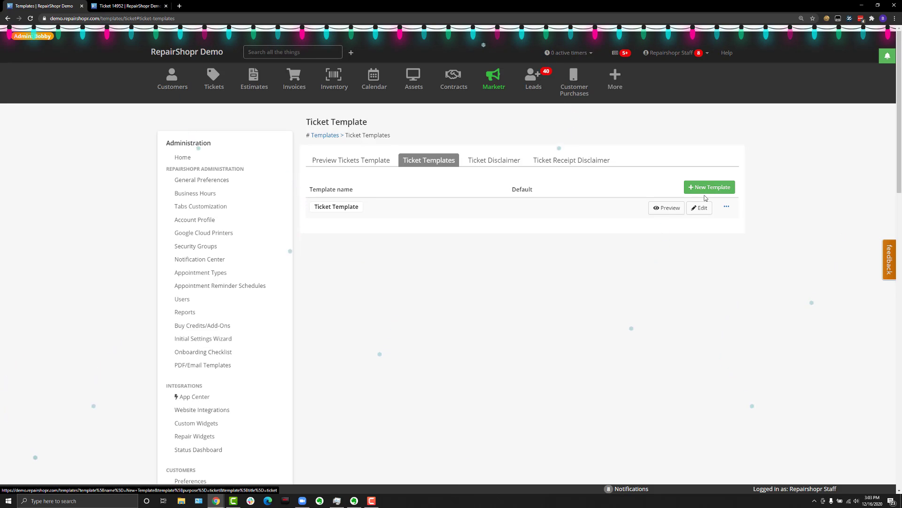
Show the clone and delete options for 'Ticket Template', then dismiss them
{"action": "mouse_move", "coordinate": [447, 218]}
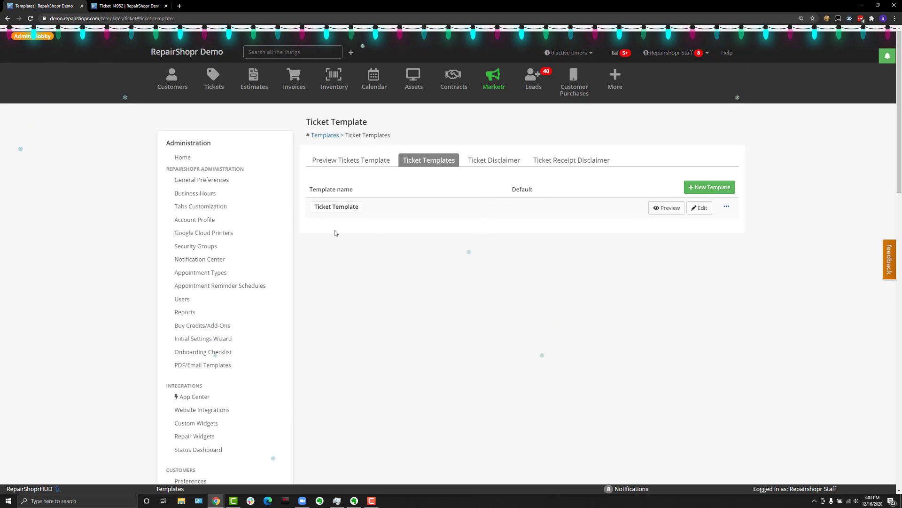
{"action": "left_click", "coordinate": [727, 207]}
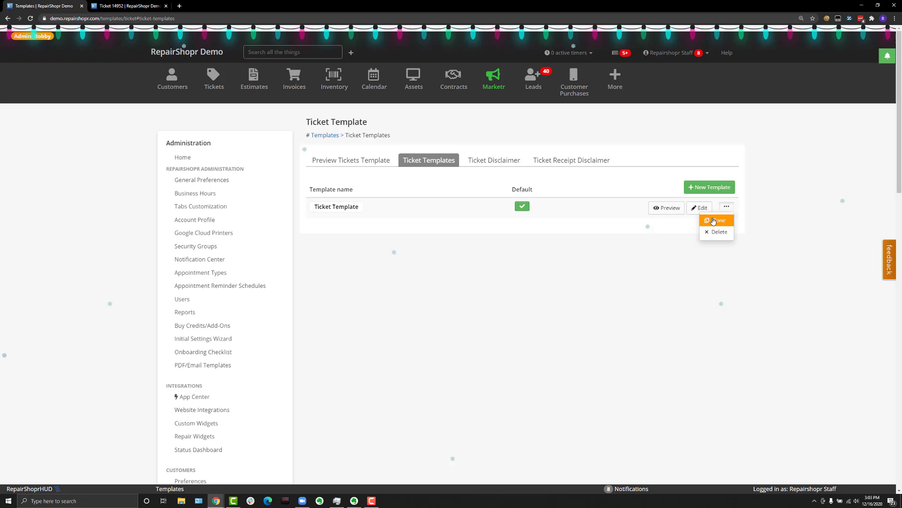
{"action": "left_click", "coordinate": [500, 310]}
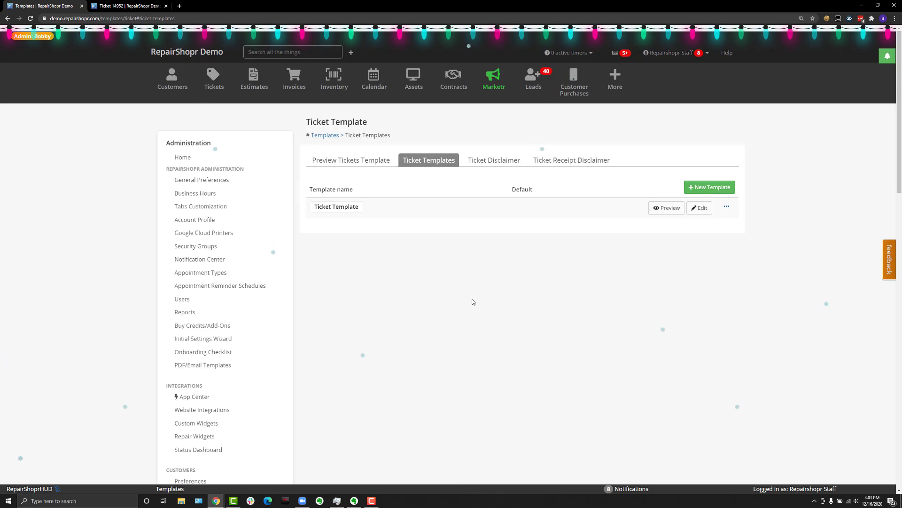
{"action": "mouse_move", "coordinate": [524, 207]}
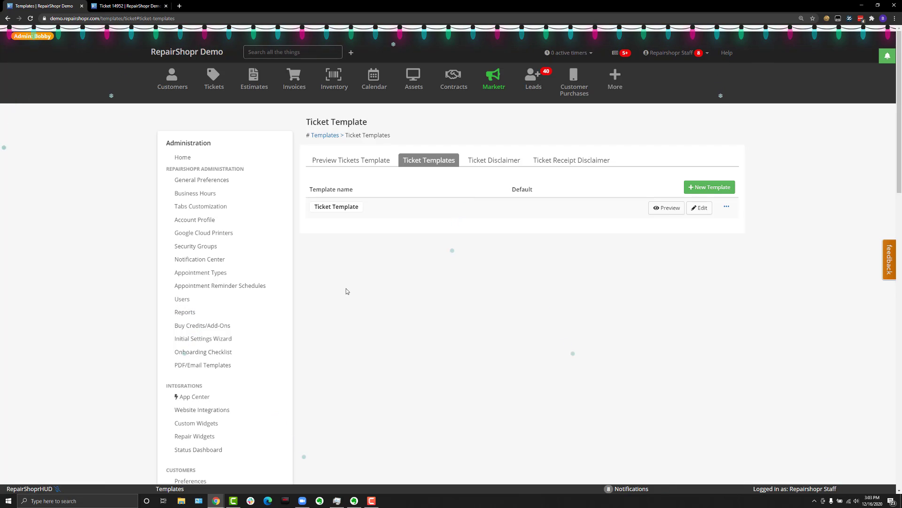
Review the single Estimate Template in the Estimate Templates list, then return to ticket #14952
{"action": "key", "text": "alt+Left"}
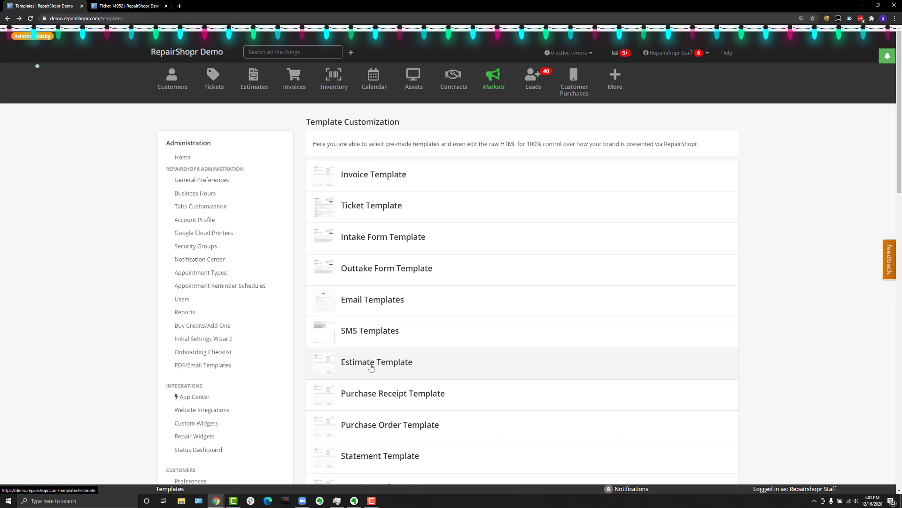
{"action": "left_click", "coordinate": [371, 367]}
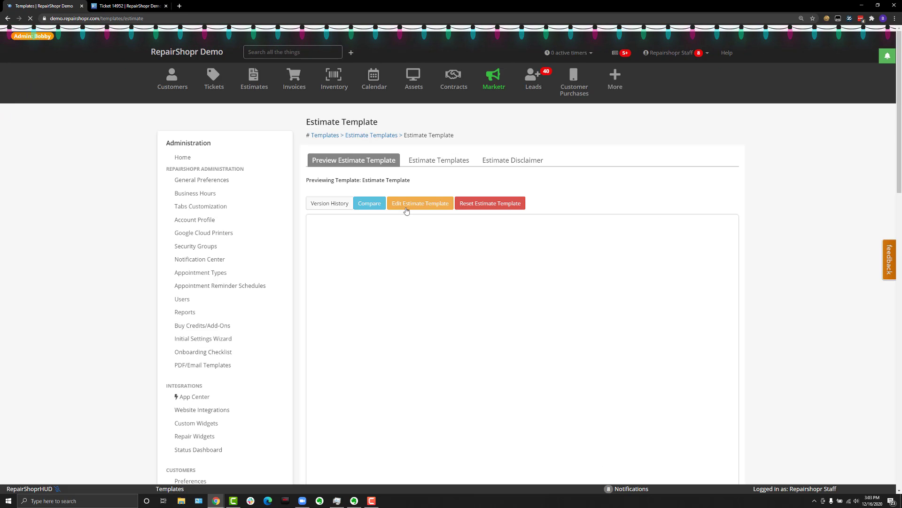
{"action": "left_click", "coordinate": [425, 161]}
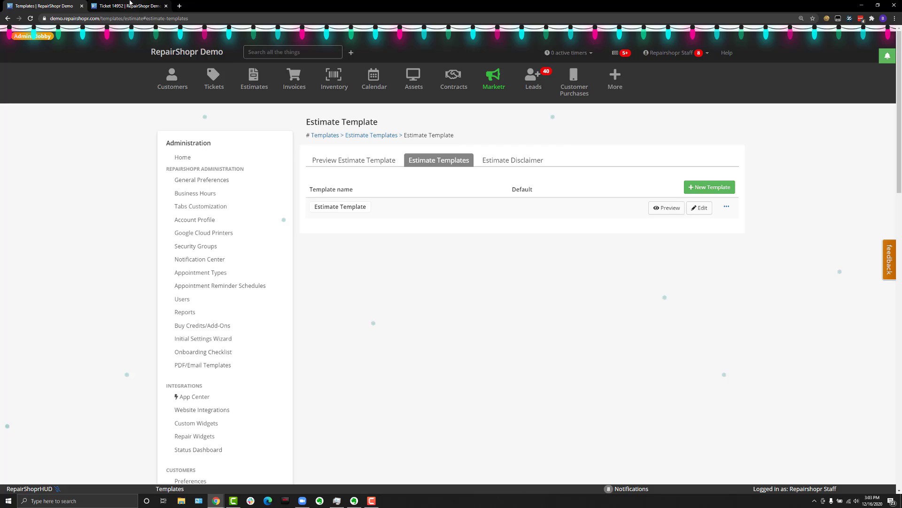
{"action": "left_click", "coordinate": [130, 5]}
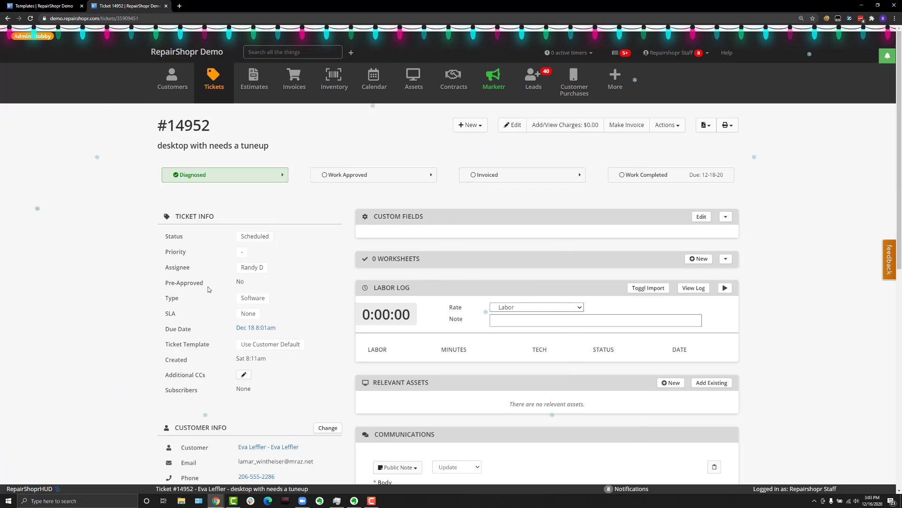
Open the ticket's customer in a new tab and start editing the record
{"action": "scroll", "coordinate": [208, 289], "scroll_direction": "down", "scroll_amount": 1}
{"action": "right_click", "coordinate": [241, 377]}
{"action": "left_click", "coordinate": [264, 385]}
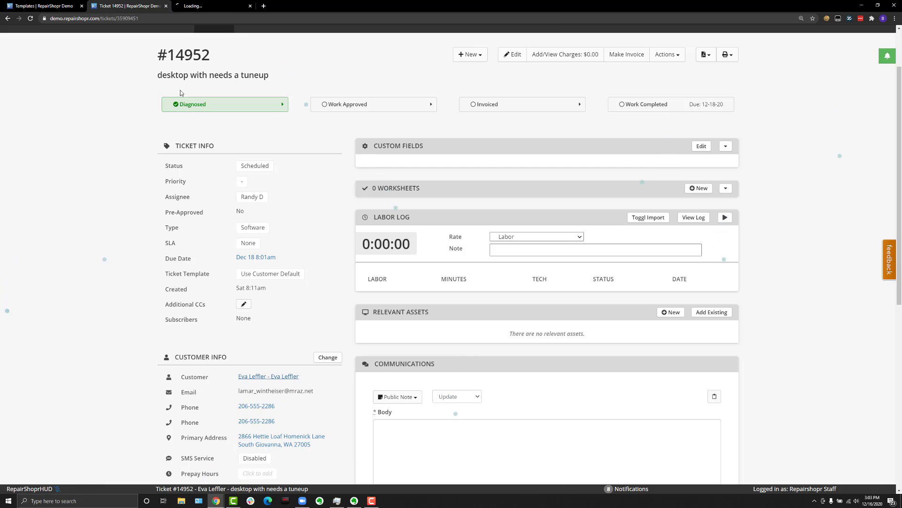
{"action": "left_click", "coordinate": [193, 6]}
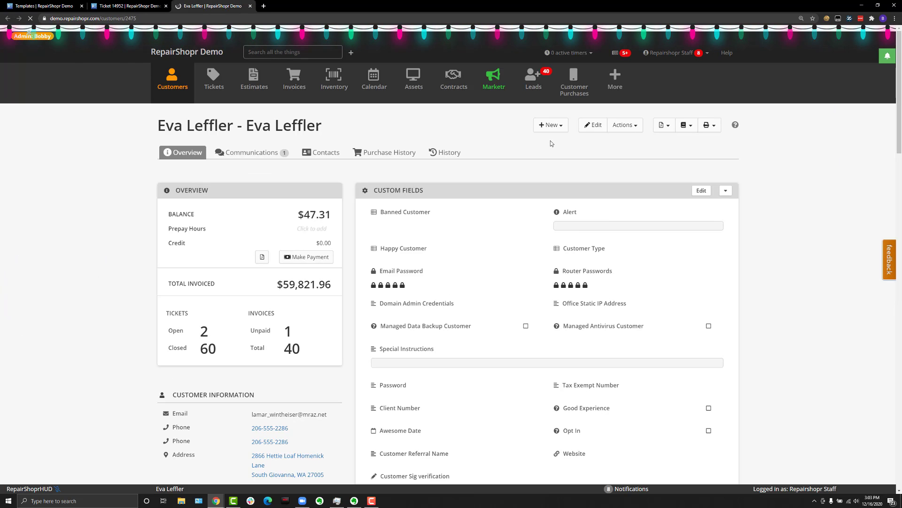
{"action": "left_click", "coordinate": [593, 124]}
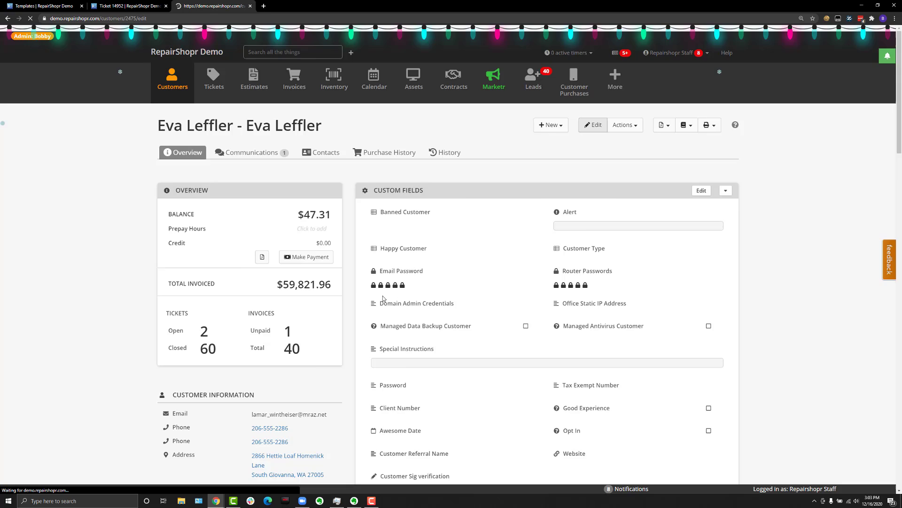
Inspect the customer's Default Estimate and Ticket Template settings, both left at Use Default
{"action": "scroll", "coordinate": [507, 258], "scroll_direction": "down", "scroll_amount": 7}
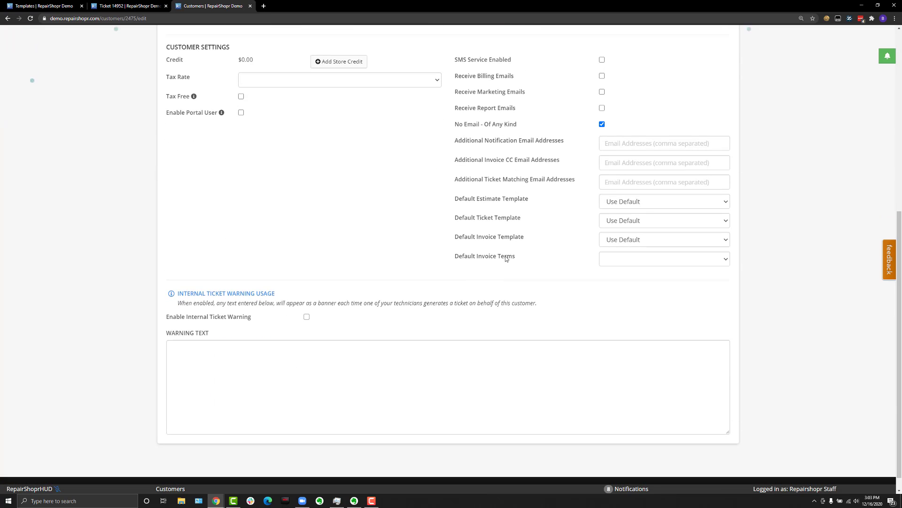
{"action": "left_click_drag", "start_coordinate": [454, 199], "coordinate": [531, 201]}
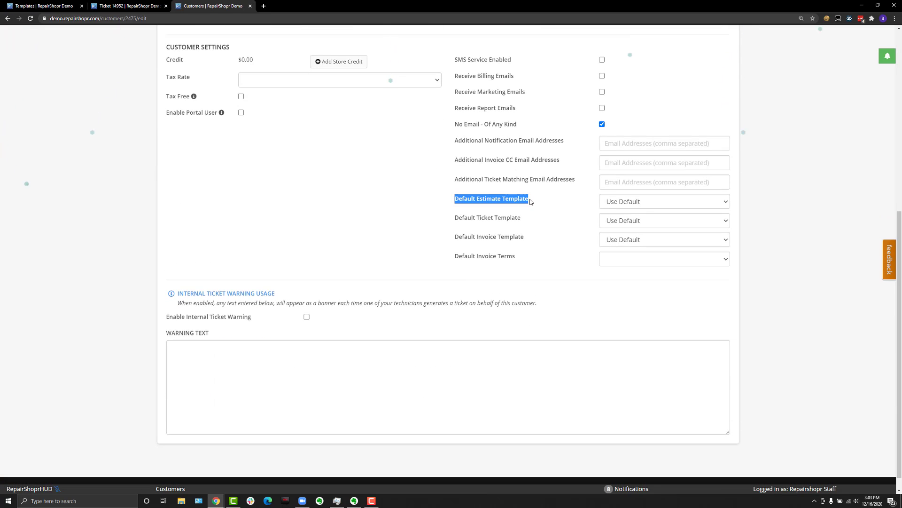
{"action": "left_click_drag", "start_coordinate": [455, 218], "coordinate": [523, 219]}
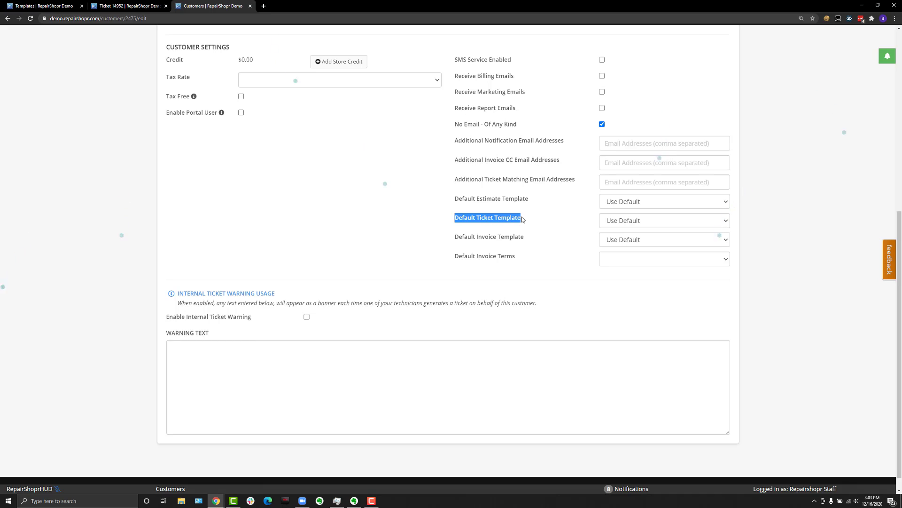
{"action": "left_click", "coordinate": [572, 220]}
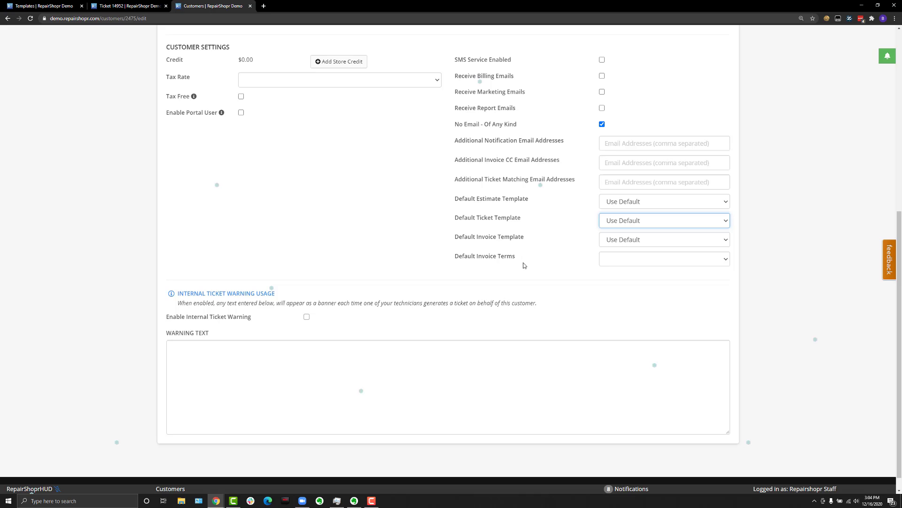
{"action": "scroll", "coordinate": [471, 250], "scroll_direction": "up", "scroll_amount": 5}
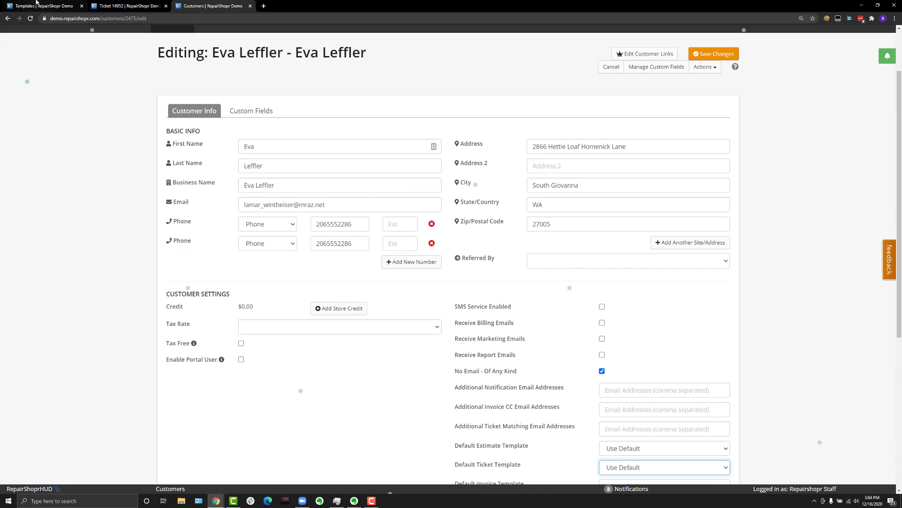
{"action": "left_click", "coordinate": [112, 4]}
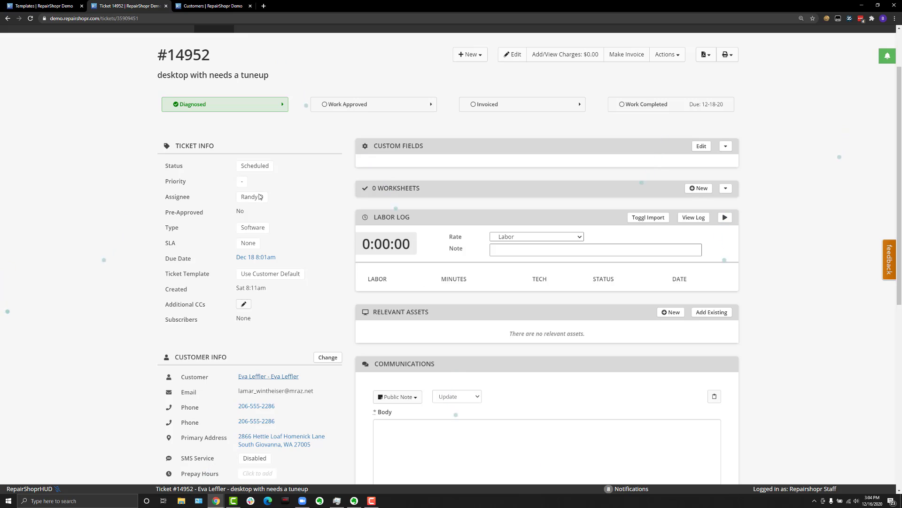
{"action": "left_click_drag", "start_coordinate": [164, 273], "coordinate": [214, 280]}
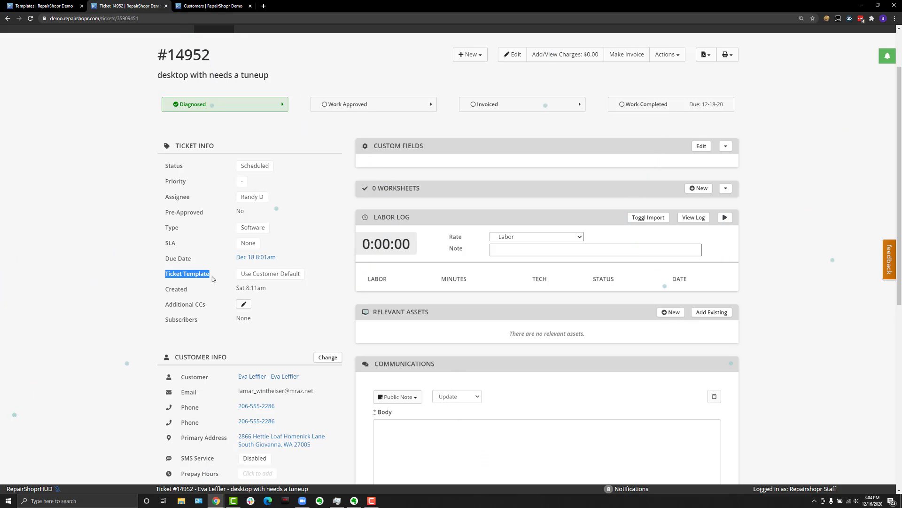
{"action": "left_click", "coordinate": [270, 274]}
{"action": "left_click", "coordinate": [270, 277]}
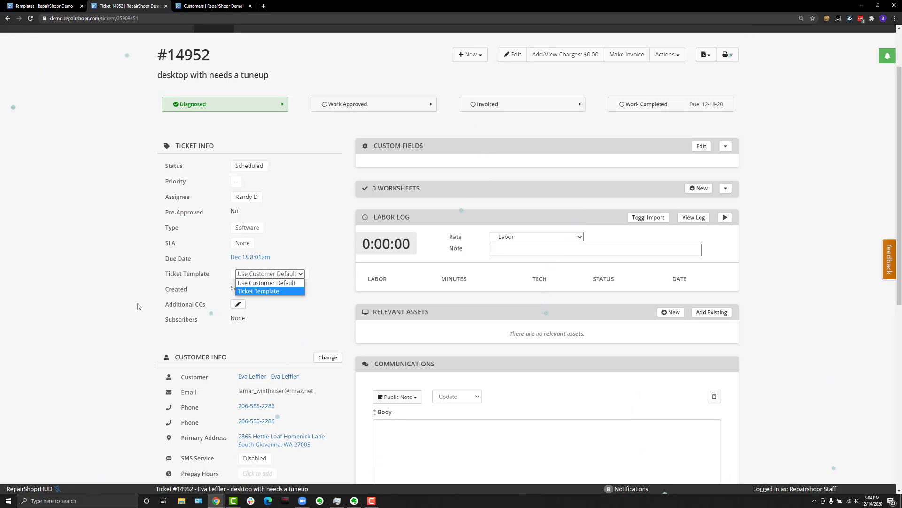
{"action": "left_click", "coordinate": [137, 306]}
{"action": "scroll", "coordinate": [175, 315], "scroll_direction": "up", "scroll_amount": 3}
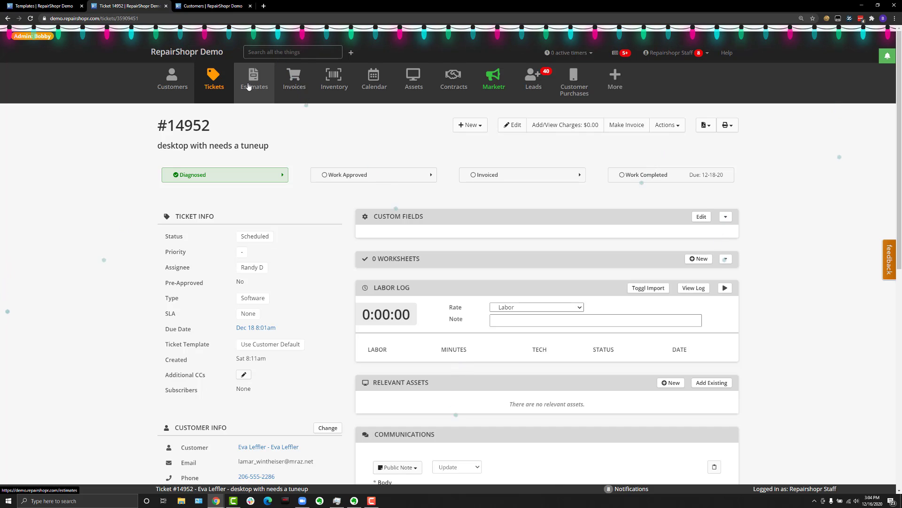
Open Estimate #1941 and view its template choices, keeping Use Customer Default
{"action": "left_click", "coordinate": [249, 86]}
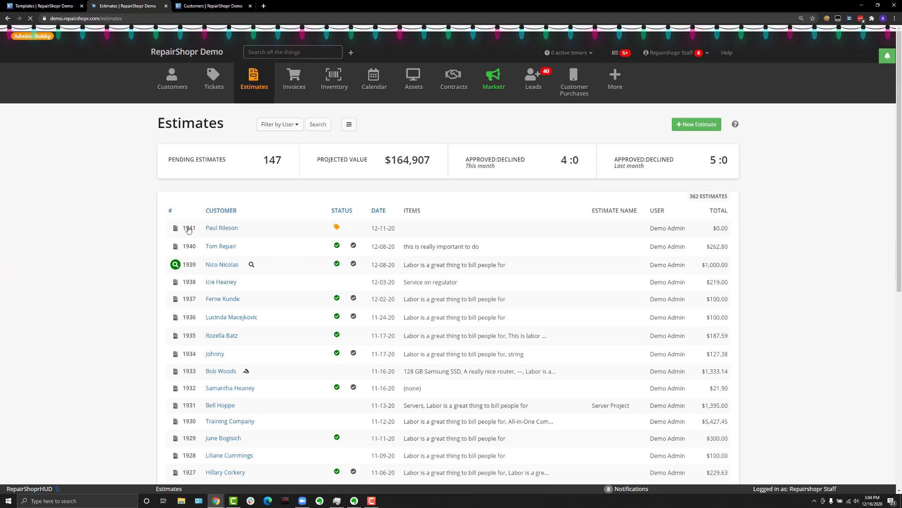
{"action": "left_click", "coordinate": [189, 229]}
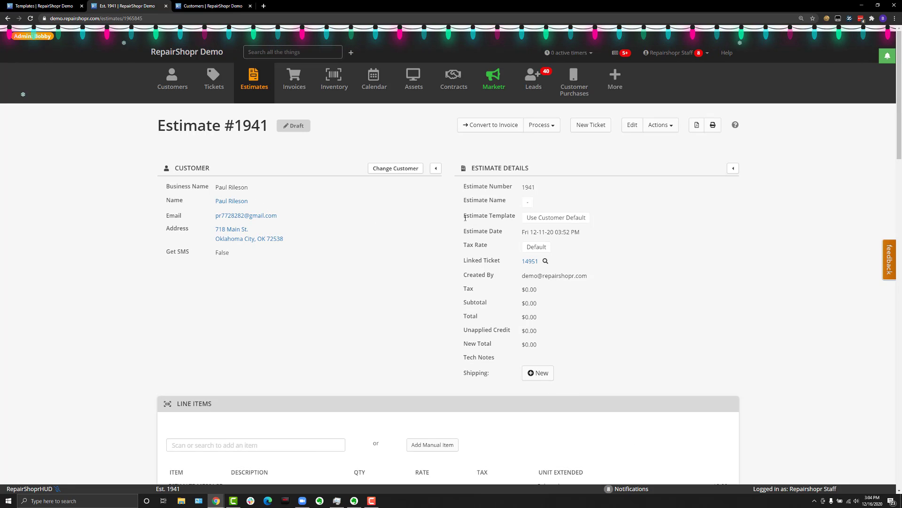
{"action": "left_click_drag", "start_coordinate": [465, 217], "coordinate": [520, 216]}
{"action": "left_click", "coordinate": [552, 219]}
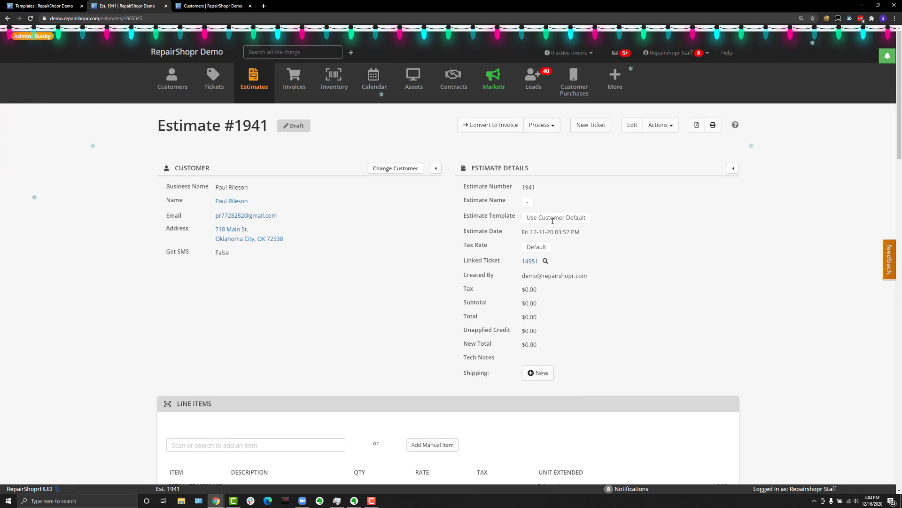
{"action": "left_click", "coordinate": [553, 221]}
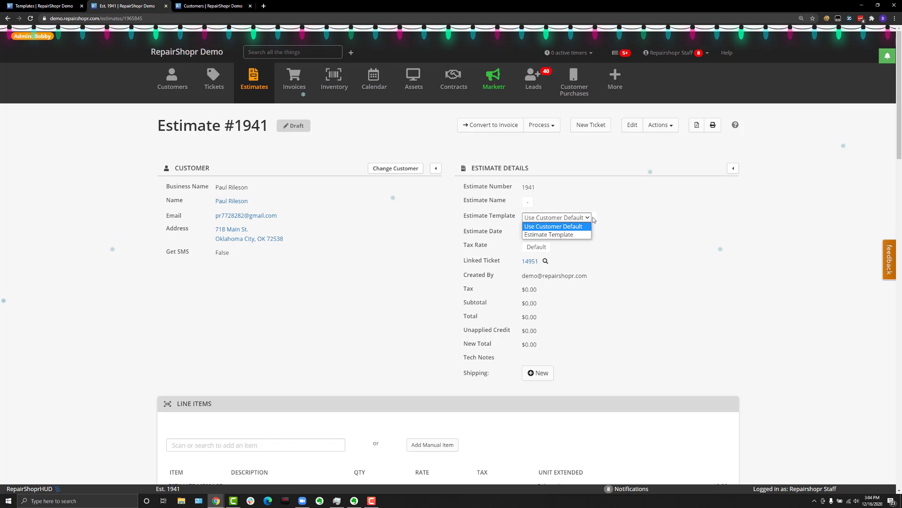
{"action": "left_click", "coordinate": [632, 222]}
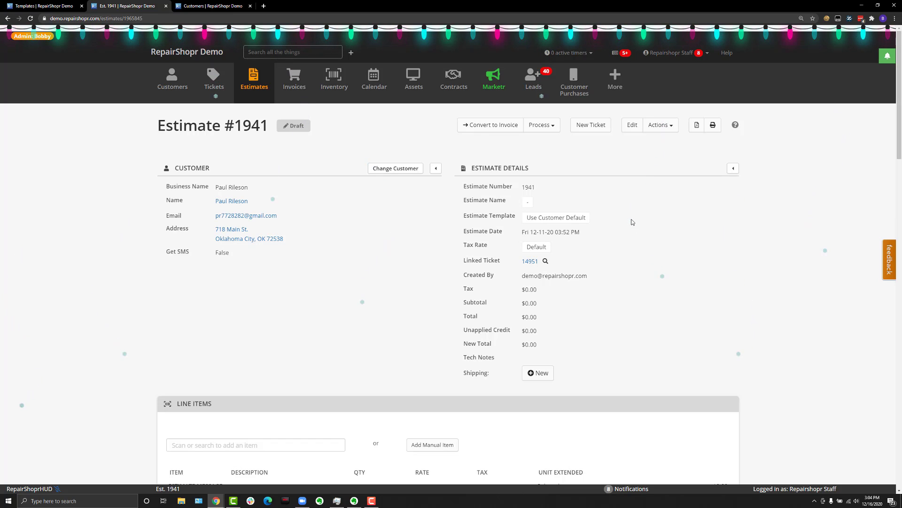